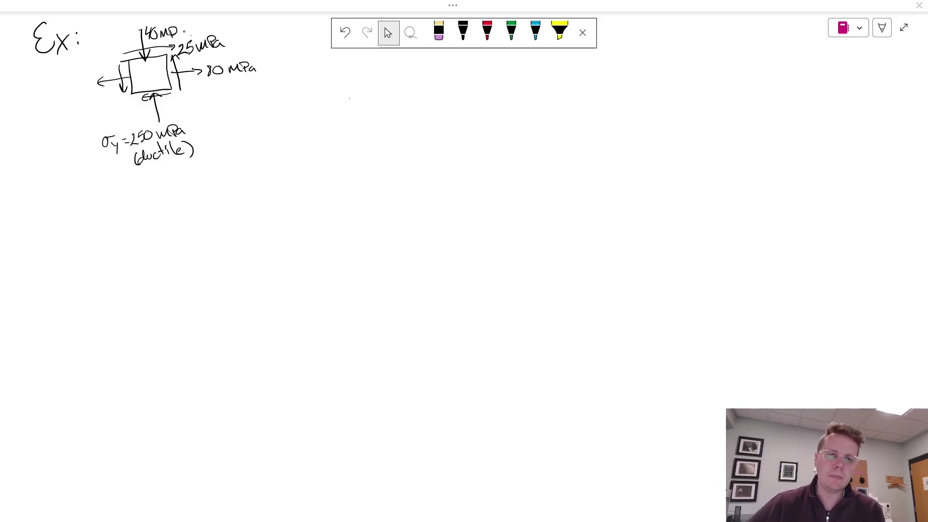
# - Ink an 'a' after '40MP' so the top load label reads 40 MPa
pyautogui.moveTo(185, 33); pyautogui.dragTo(187, 37)
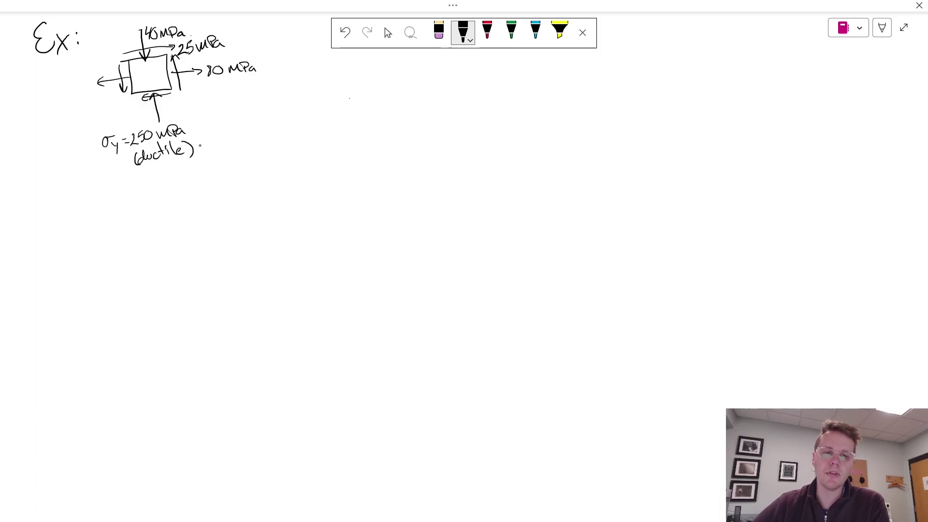
# - Handwrite a dash after '(ductile)', then 'MSST' with 'MDET' written beneath it
pyautogui.moveTo(198, 153)
pyautogui.mouseDown()
pyautogui.moveTo(238, 136)
pyautogui.moveTo(253, 125)
pyautogui.mouseUp()
pyautogui.moveTo(248, 125); pyautogui.dragTo(248, 137)
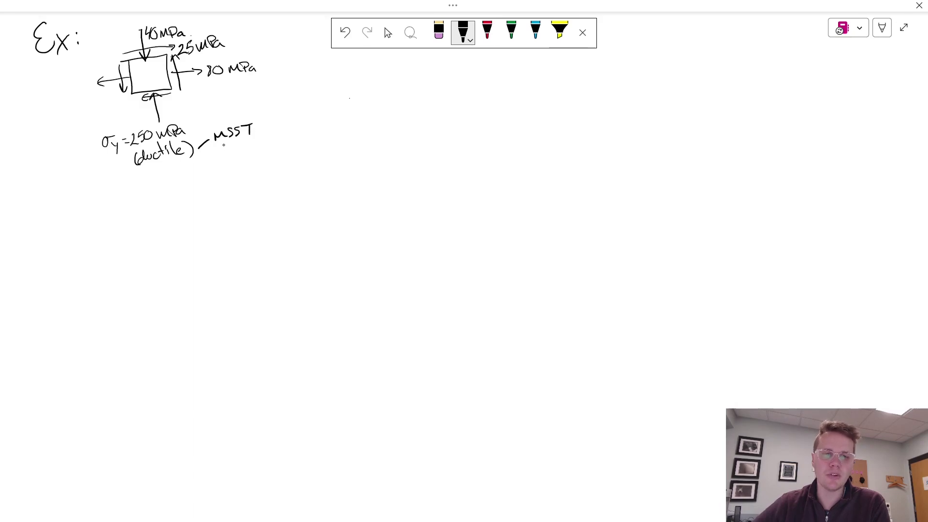
pyautogui.moveTo(218, 153)
pyautogui.mouseDown()
pyautogui.moveTo(254, 141)
pyautogui.moveTo(249, 153)
pyautogui.mouseUp()
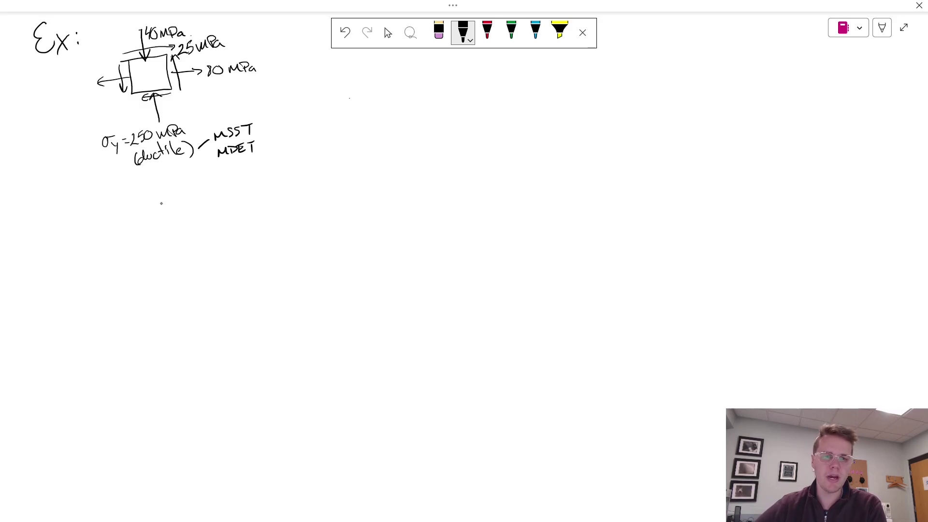
# - Draw a vertical τ axis and a horizontal σ axis below the problem, with an arrowhead and τ label
pyautogui.moveTo(163, 192); pyautogui.dragTo(167, 362)
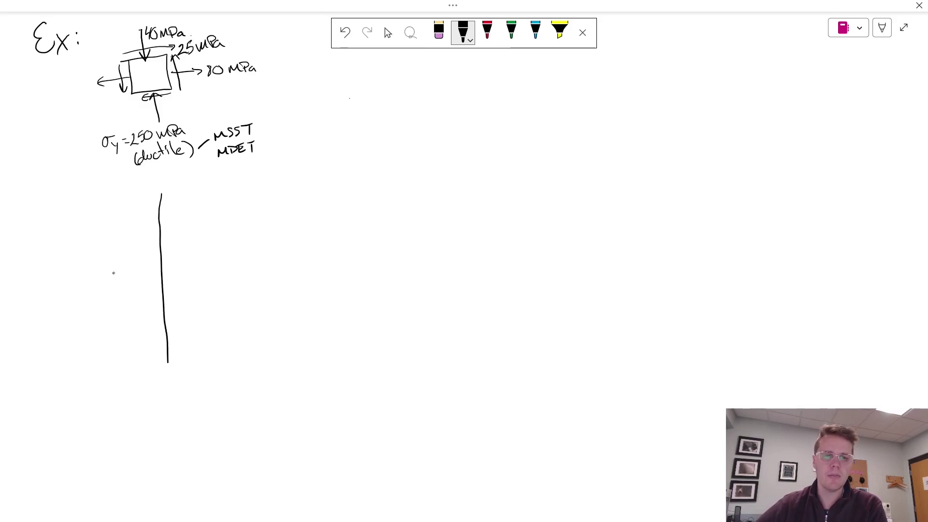
pyautogui.moveTo(83, 272); pyautogui.dragTo(358, 254)
pyautogui.moveTo(155, 198)
pyautogui.mouseDown()
pyautogui.moveTo(162, 190)
pyautogui.moveTo(147, 192)
pyautogui.moveTo(143, 205)
pyautogui.mouseUp()
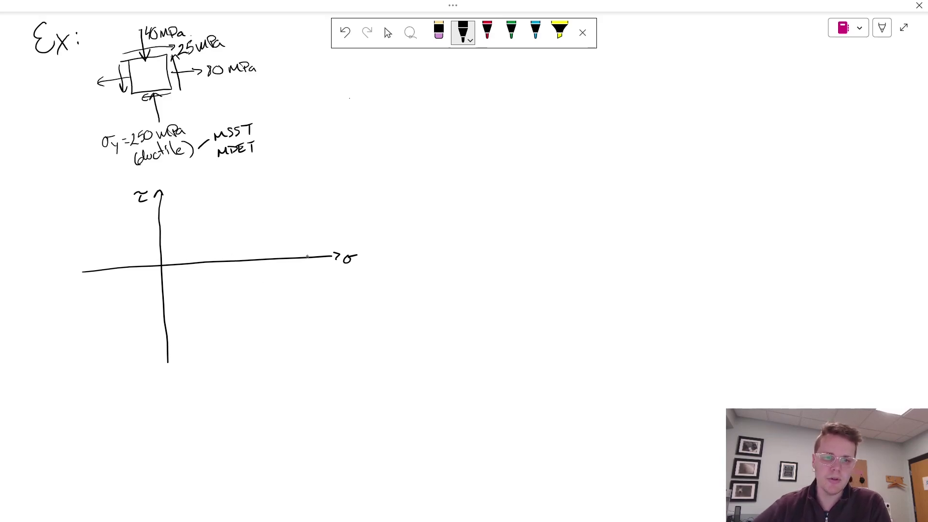
# - Plot a dot for the stress point (80, -25) and label its coordinates
pyautogui.click(311, 292)
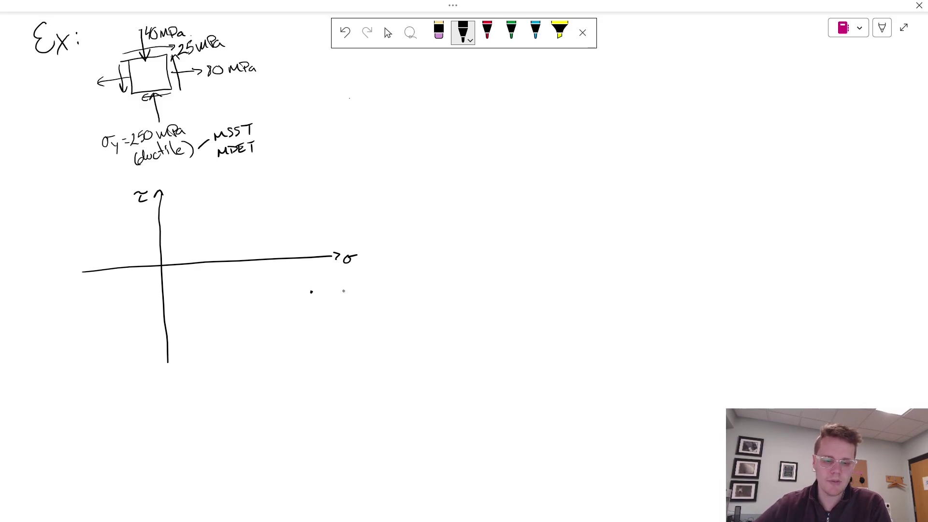
pyautogui.moveTo(325, 291)
pyautogui.mouseDown()
pyautogui.moveTo(342, 300)
pyautogui.moveTo(363, 289)
pyautogui.mouseUp()
pyautogui.moveTo(365, 289); pyautogui.dragTo(366, 300)
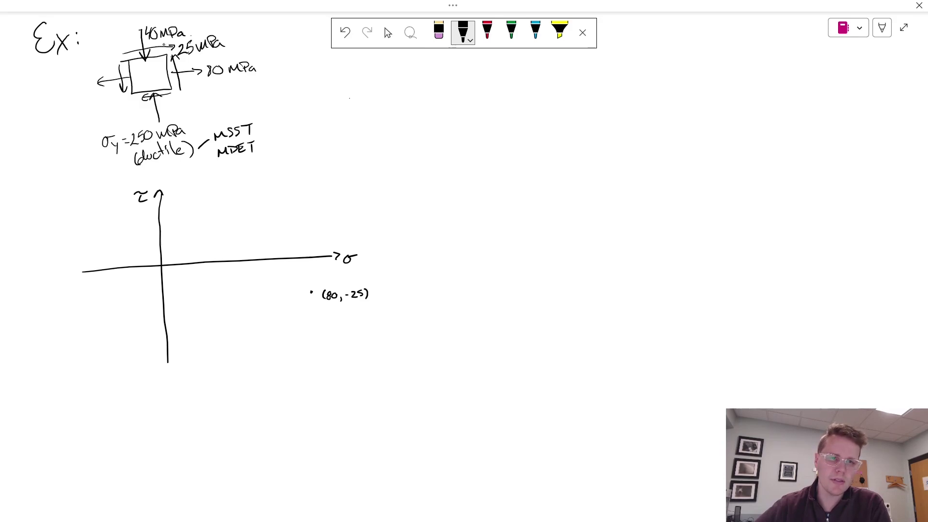
# - Plot and label the second point (-40, 25), then start the circle at (80, -25)
pyautogui.click(89, 242)
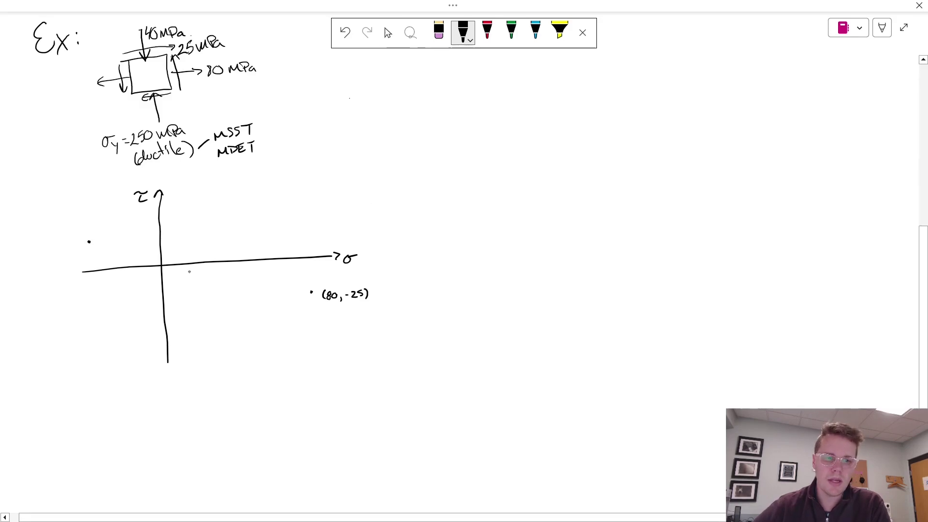
pyautogui.moveTo(59, 230)
pyautogui.mouseDown()
pyautogui.moveTo(59, 243)
pyautogui.moveTo(73, 232)
pyautogui.mouseUp()
pyautogui.moveTo(77, 235); pyautogui.dragTo(89, 224)
pyautogui.moveTo(92, 224); pyautogui.dragTo(91, 236)
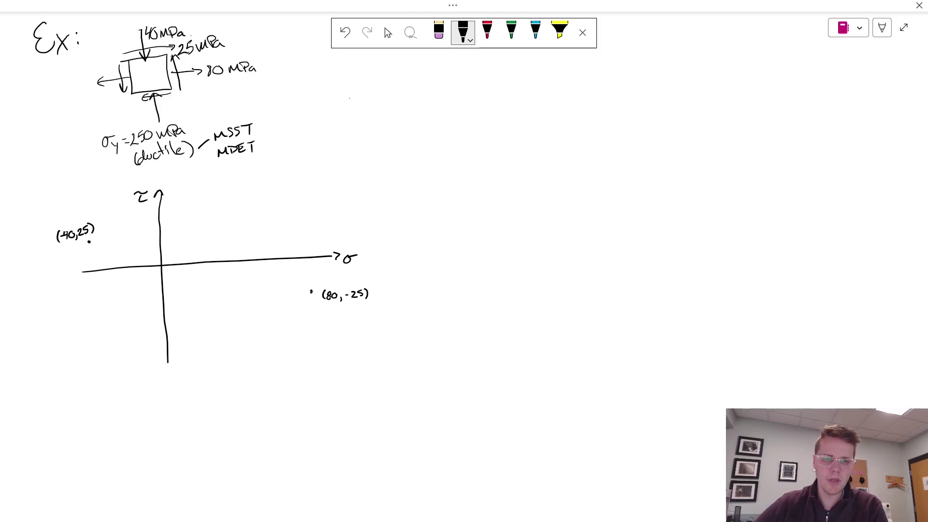
pyautogui.moveTo(311, 292)
pyautogui.mouseDown()
pyautogui.moveTo(320, 256)
pyautogui.moveTo(304, 206)
pyautogui.moveTo(261, 181)
pyautogui.moveTo(203, 169)
pyautogui.moveTo(129, 196)
pyautogui.moveTo(100, 228)
pyautogui.moveTo(94, 265)
pyautogui.moveTo(116, 317)
pyautogui.moveTo(166, 346)
pyautogui.moveTo(256, 338)
pyautogui.moveTo(312, 291)
pyautogui.mouseUp()
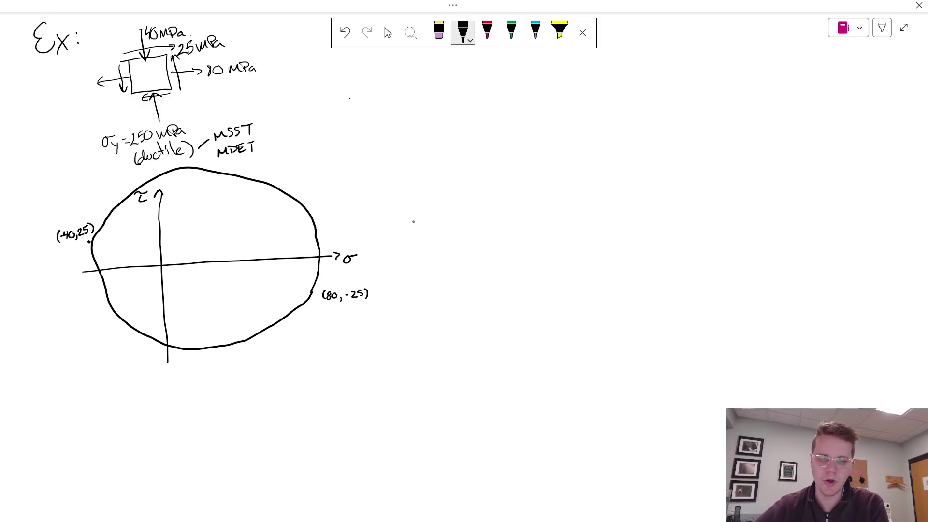
# - Write 'σave =' to the right of the Mohr's circle
pyautogui.moveTo(419, 170)
pyautogui.mouseDown()
pyautogui.moveTo(440, 179)
pyautogui.moveTo(456, 171)
pyautogui.mouseUp()
pyautogui.moveTo(449, 177)
pyautogui.mouseDown()
pyautogui.moveTo(466, 161)
pyautogui.moveTo(492, 167)
pyautogui.mouseUp()
# - Complete σave = (80−40)/2 = 20 MPa and tick 20 on the σ axis as the centre
pyautogui.moveTo(498, 159); pyautogui.dragTo(511, 168)
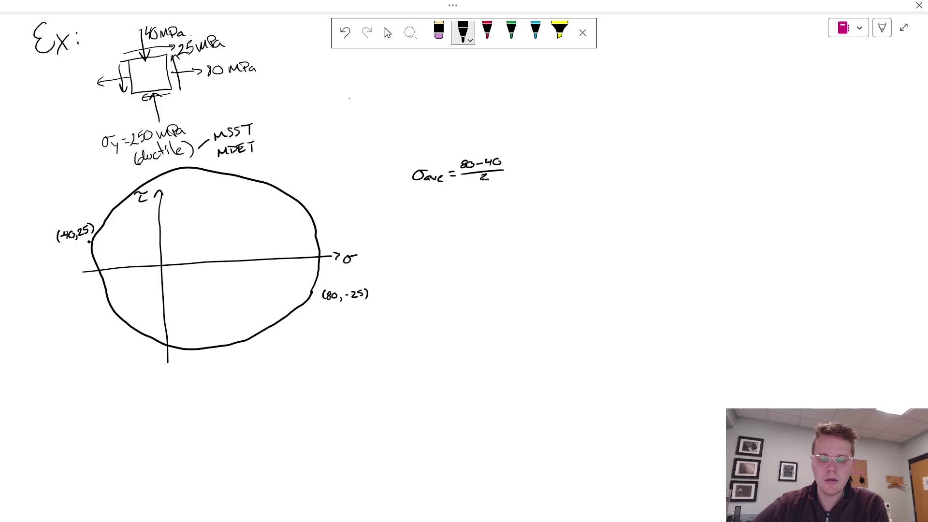
pyautogui.moveTo(526, 167)
pyautogui.mouseDown()
pyautogui.moveTo(536, 175)
pyautogui.moveTo(576, 166)
pyautogui.mouseUp()
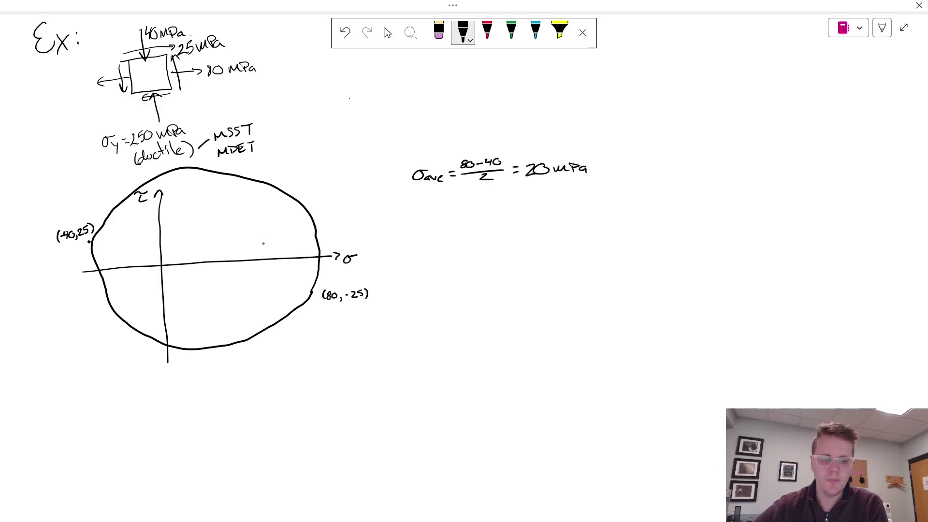
pyautogui.moveTo(200, 258); pyautogui.dragTo(201, 270)
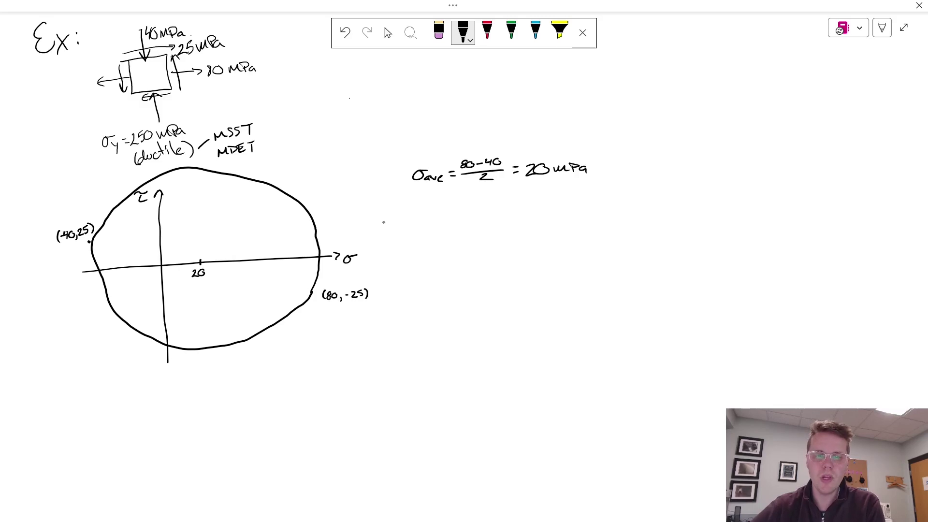
# - Write the radius R = √(((80+40)/2)² + 25²) = 65 MPa below σave
pyautogui.moveTo(423, 215)
pyautogui.mouseDown()
pyautogui.moveTo(452, 211)
pyautogui.moveTo(462, 191)
pyautogui.moveTo(559, 187)
pyautogui.mouseUp()
pyautogui.moveTo(472, 196)
pyautogui.mouseDown()
pyautogui.moveTo(470, 218)
pyautogui.moveTo(477, 203)
pyautogui.mouseUp()
pyautogui.moveTo(486, 197); pyautogui.dragTo(515, 215)
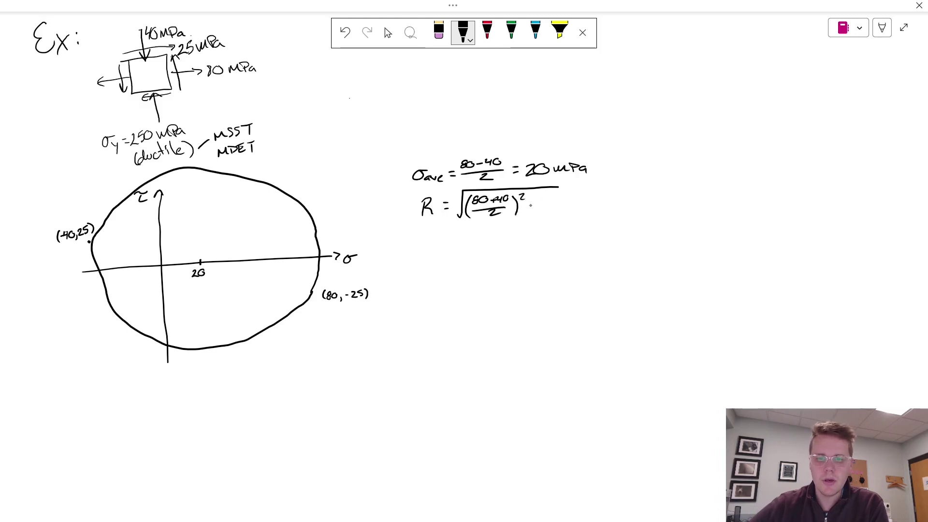
pyautogui.moveTo(542, 205)
pyautogui.mouseDown()
pyautogui.moveTo(560, 187)
pyautogui.moveTo(572, 186)
pyautogui.moveTo(608, 202)
pyautogui.mouseUp()
pyautogui.moveTo(611, 187); pyautogui.dragTo(657, 197)
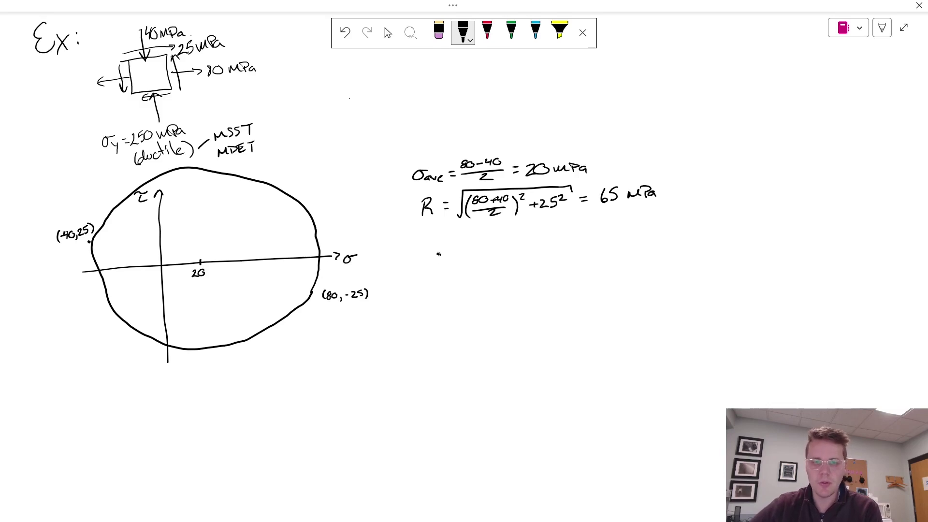
# - Write '∴ σ₁ = 85 MPa' below the radius calculation
pyautogui.click(454, 251)
pyautogui.moveTo(479, 242); pyautogui.dragTo(487, 242)
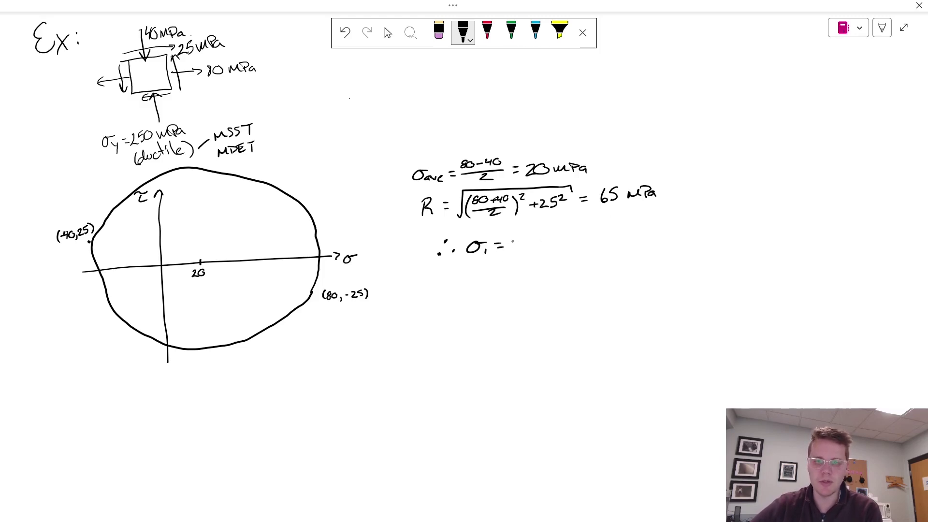
pyautogui.moveTo(518, 238)
pyautogui.mouseDown()
pyautogui.moveTo(513, 247)
pyautogui.moveTo(519, 237)
pyautogui.mouseUp()
pyautogui.moveTo(530, 235)
pyautogui.mouseDown()
pyautogui.moveTo(549, 238)
pyautogui.moveTo(573, 245)
pyautogui.mouseUp()
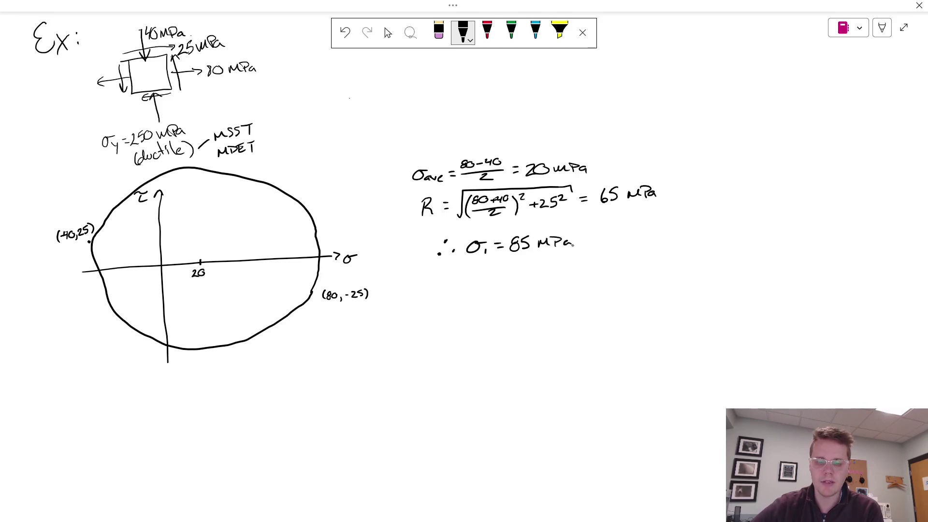
# - Label σ₁ at the circle's right σ-axis crossing and begin ', σ₂ ='
pyautogui.moveTo(322, 248)
pyautogui.mouseDown()
pyautogui.moveTo(322, 259)
pyautogui.moveTo(338, 234)
pyautogui.moveTo(340, 242)
pyautogui.mouseUp()
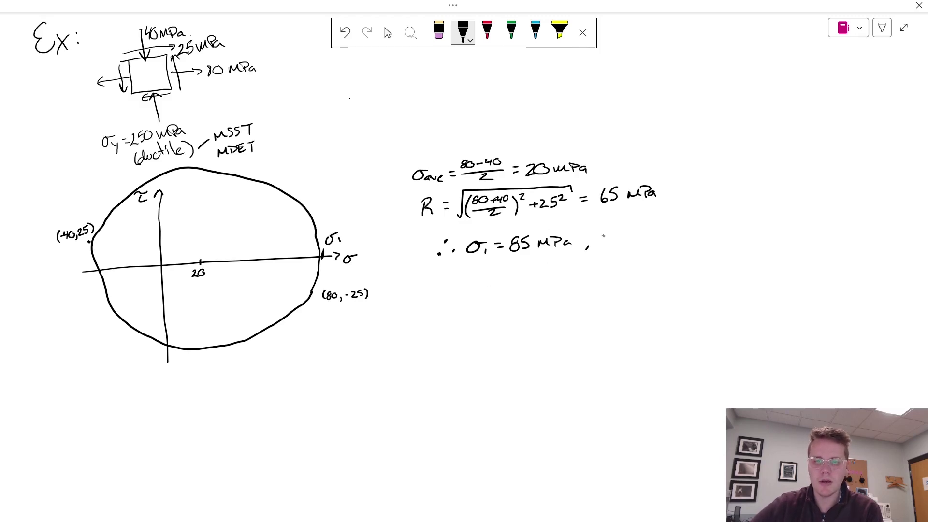
pyautogui.moveTo(604, 237)
pyautogui.mouseDown()
pyautogui.moveTo(598, 241)
pyautogui.moveTo(610, 235)
pyautogui.moveTo(615, 248)
pyautogui.moveTo(625, 235)
pyautogui.mouseUp()
pyautogui.moveTo(619, 241); pyautogui.dragTo(626, 240)
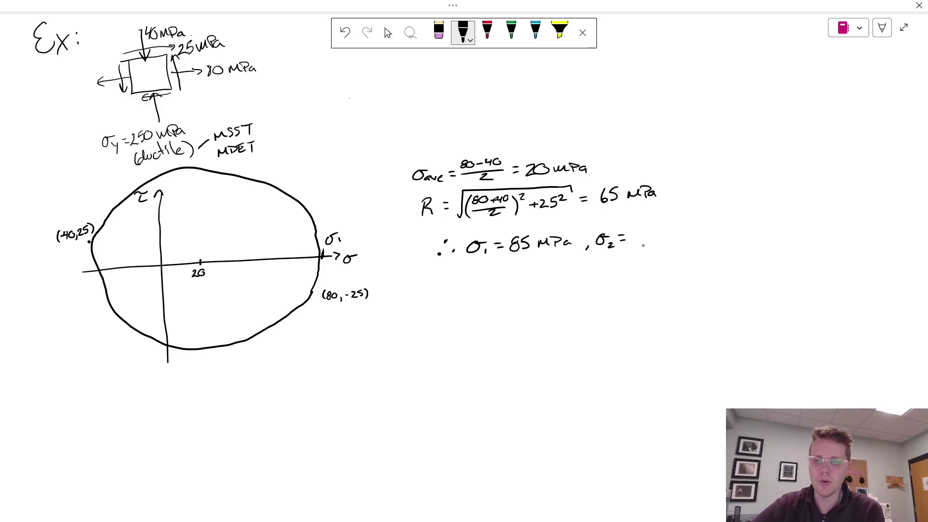
# - Finish σ₂ = −45 MPa and mark σ₂ where the circle crosses the σ axis on the left
pyautogui.moveTo(651, 226)
pyautogui.mouseDown()
pyautogui.moveTo(658, 240)
pyautogui.moveTo(707, 227)
pyautogui.moveTo(714, 236)
pyautogui.mouseUp()
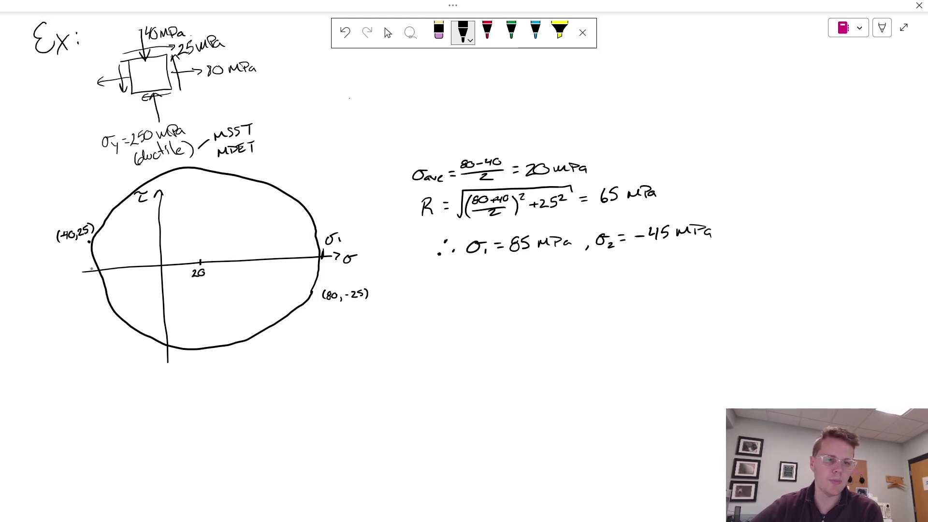
pyautogui.moveTo(90, 267); pyautogui.dragTo(90, 275)
pyautogui.moveTo(84, 289); pyautogui.dragTo(91, 286)
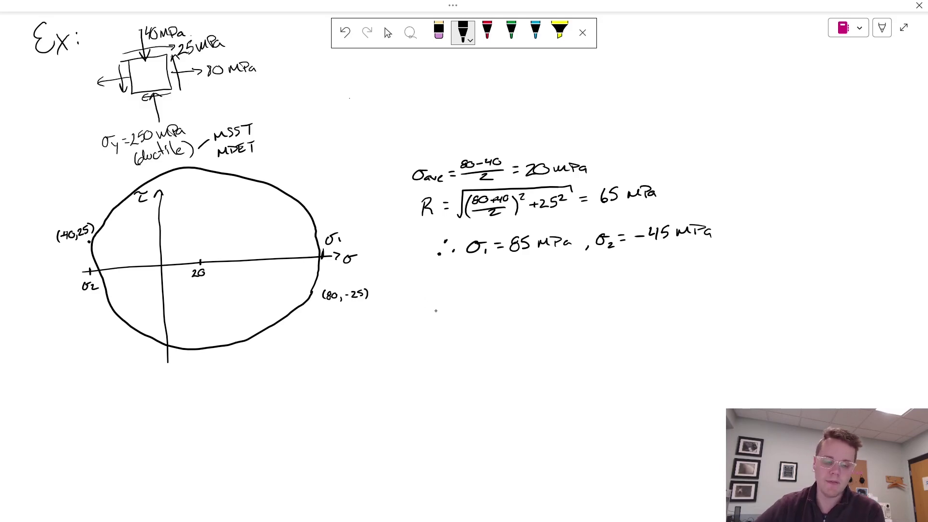
# - Write 'MSST: SF = σy/|σ₁−σ₂| =' below the principal stresses
pyautogui.moveTo(404, 312); pyautogui.dragTo(444, 300)
pyautogui.moveTo(438, 301); pyautogui.dragTo(439, 313)
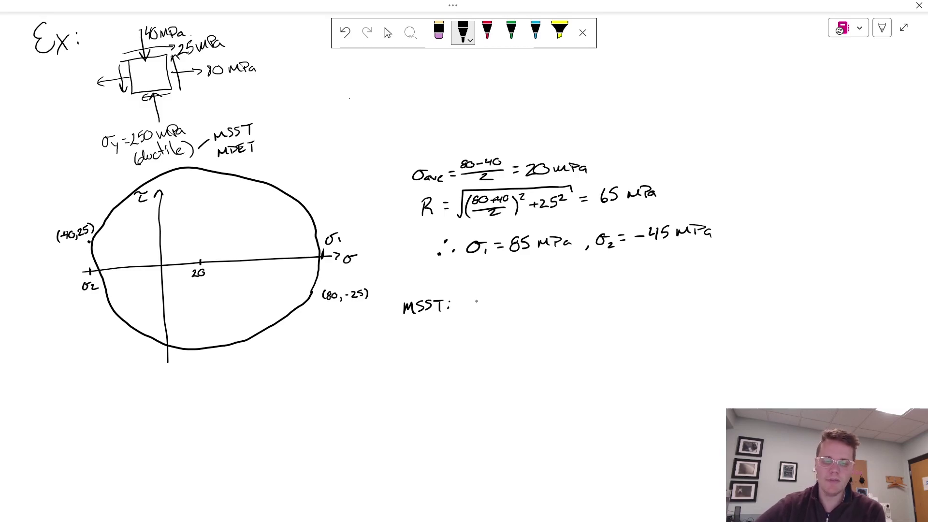
pyautogui.moveTo(475, 296)
pyautogui.mouseDown()
pyautogui.moveTo(468, 306)
pyautogui.moveTo(489, 295)
pyautogui.mouseUp()
pyautogui.moveTo(481, 301)
pyautogui.mouseDown()
pyautogui.moveTo(519, 284)
pyautogui.moveTo(508, 297)
pyautogui.moveTo(534, 295)
pyautogui.moveTo(506, 303)
pyautogui.moveTo(505, 312)
pyautogui.moveTo(545, 308)
pyautogui.mouseUp()
pyautogui.moveTo(548, 301)
pyautogui.mouseDown()
pyautogui.moveTo(548, 309)
pyautogui.moveTo(545, 294)
pyautogui.moveTo(566, 290)
pyautogui.mouseUp()
pyautogui.moveTo(559, 295); pyautogui.dragTo(597, 286)
# - Substitute 250 over the absolute principal-stress difference, giving the MSST safety factor 1.92
pyautogui.moveTo(606, 277)
pyautogui.mouseDown()
pyautogui.moveTo(600, 285)
pyautogui.moveTo(606, 277)
pyautogui.moveTo(611, 289)
pyautogui.moveTo(577, 310)
pyautogui.moveTo(587, 300)
pyautogui.mouseUp()
pyautogui.moveTo(597, 298)
pyautogui.mouseDown()
pyautogui.moveTo(592, 307)
pyautogui.moveTo(614, 304)
pyautogui.mouseUp()
pyautogui.moveTo(624, 293)
pyautogui.mouseDown()
pyautogui.moveTo(626, 301)
pyautogui.moveTo(638, 283)
pyautogui.moveTo(697, 283)
pyautogui.mouseUp()
pyautogui.click(670, 284)
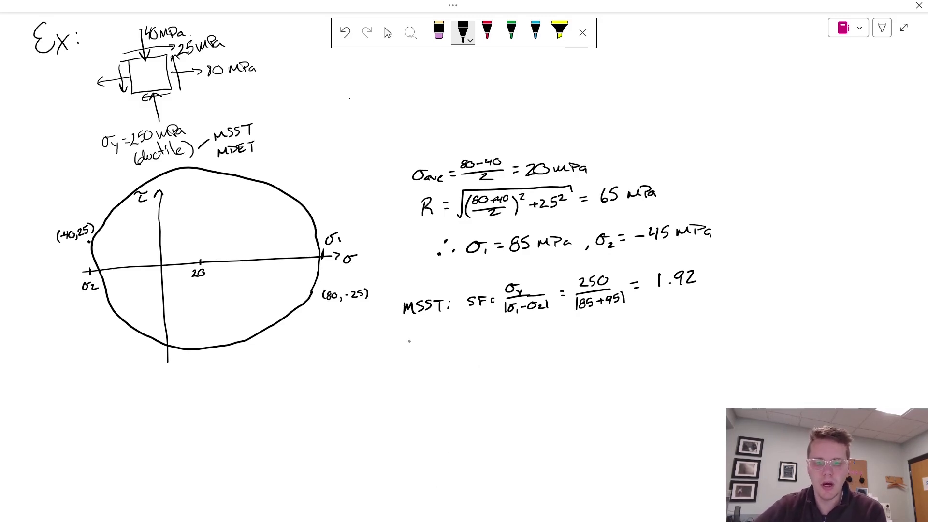
# - Write the 'MDET' heading beneath the MSST line
pyautogui.moveTo(403, 351); pyautogui.dragTo(417, 351)
pyautogui.moveTo(416, 342)
pyautogui.mouseDown()
pyautogui.moveTo(427, 342)
pyautogui.moveTo(419, 351)
pyautogui.mouseUp()
pyautogui.moveTo(425, 347); pyautogui.dragTo(435, 343)
pyautogui.moveTo(426, 338); pyautogui.dragTo(444, 349)
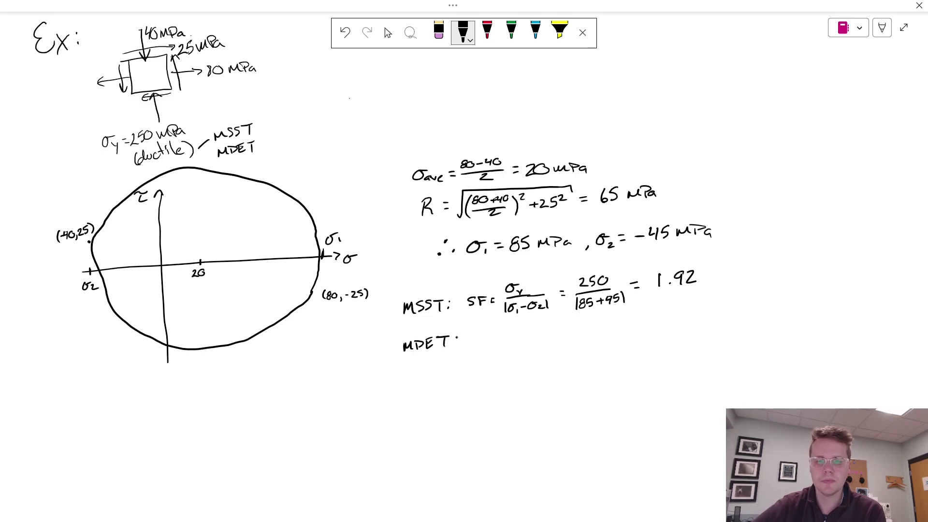
# - Write 'MDET: σe = (σ₁² + σ₂² − σ₁σ₂)^1/2' after the heading
pyautogui.click(456, 338)
pyautogui.click(456, 344)
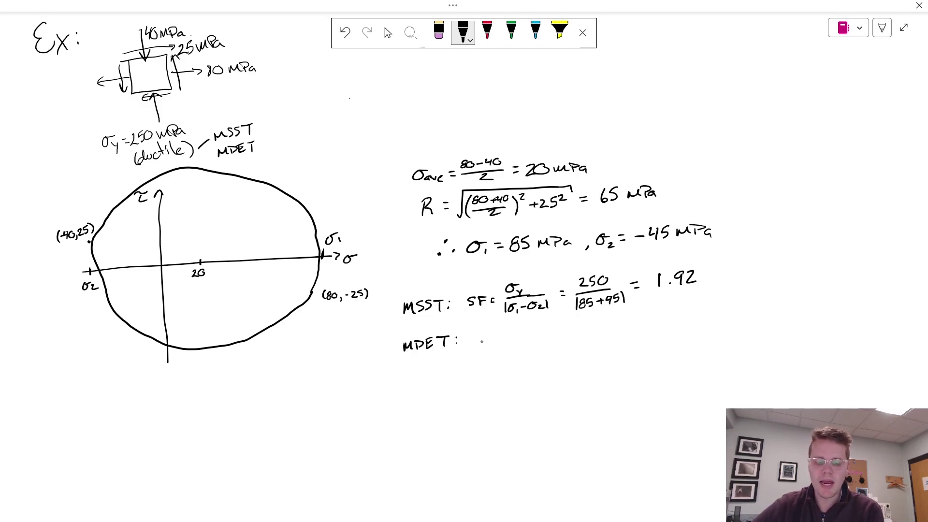
pyautogui.moveTo(483, 337)
pyautogui.mouseDown()
pyautogui.moveTo(494, 336)
pyautogui.moveTo(497, 351)
pyautogui.mouseUp()
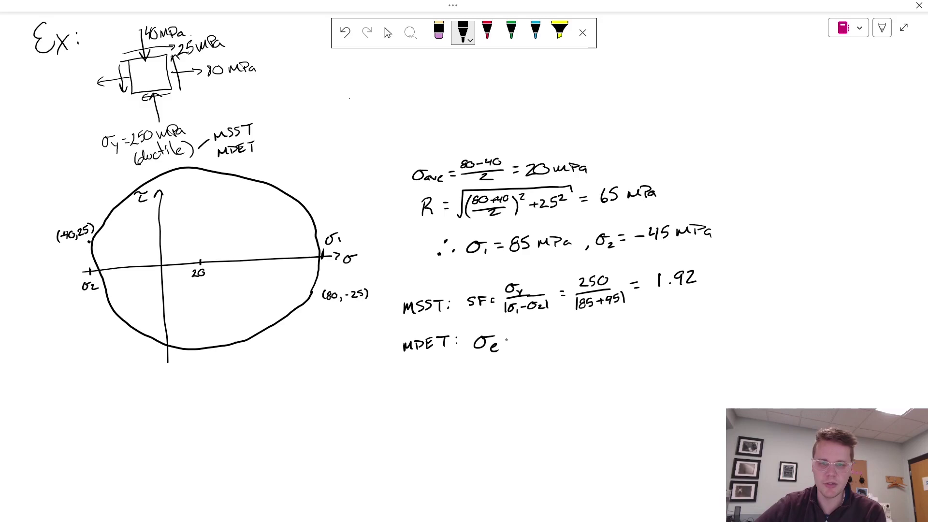
pyautogui.moveTo(508, 339); pyautogui.dragTo(516, 338)
pyautogui.moveTo(507, 344)
pyautogui.mouseDown()
pyautogui.moveTo(529, 353)
pyautogui.moveTo(546, 335)
pyautogui.moveTo(547, 345)
pyautogui.moveTo(554, 335)
pyautogui.moveTo(582, 335)
pyautogui.mouseUp()
pyautogui.moveTo(581, 339); pyautogui.dragTo(646, 344)
pyautogui.moveTo(648, 330)
pyautogui.mouseDown()
pyautogui.moveTo(650, 344)
pyautogui.moveTo(650, 328)
pyautogui.mouseUp()
pyautogui.moveTo(656, 323); pyautogui.dragTo(652, 331)
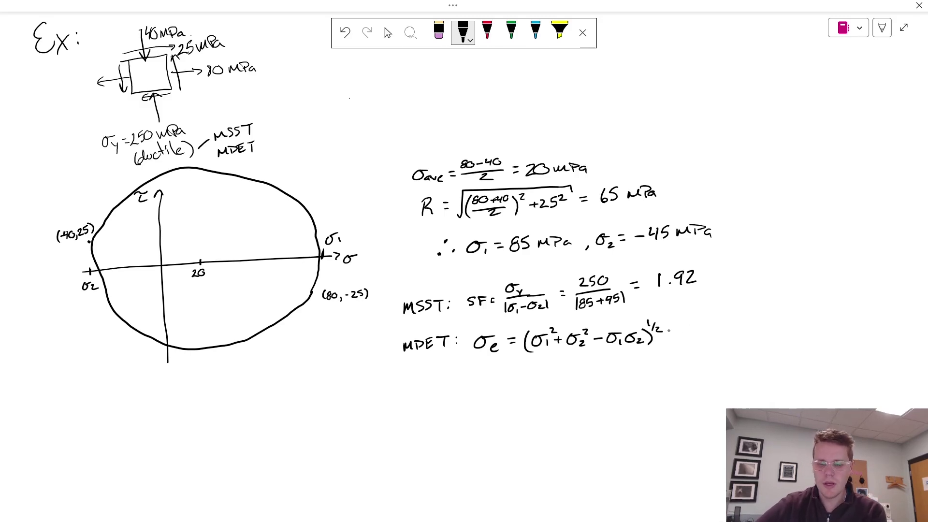
# - Substitute values as √(85² + (−45)² − 85(−45)) under one root bar
pyautogui.moveTo(669, 330); pyautogui.dragTo(676, 329)
pyautogui.moveTo(670, 334)
pyautogui.mouseDown()
pyautogui.moveTo(687, 315)
pyautogui.moveTo(762, 313)
pyautogui.mouseUp()
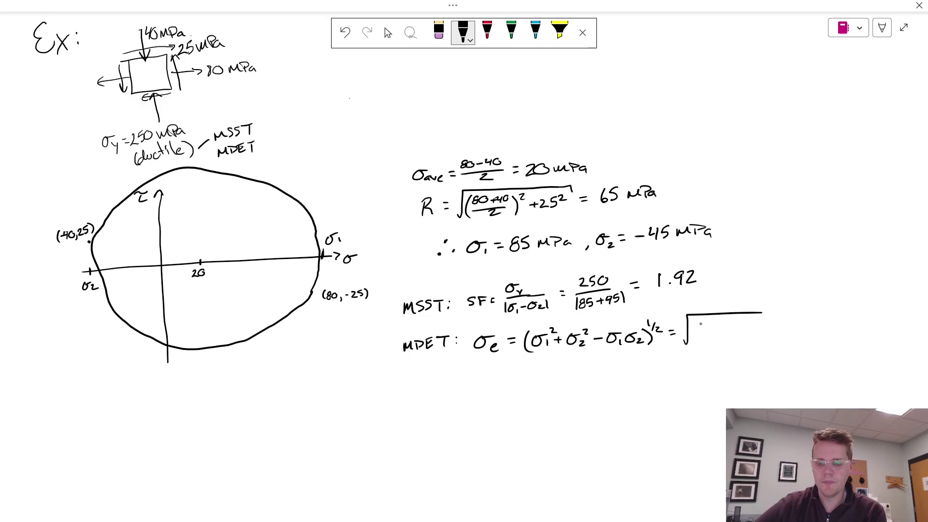
pyautogui.moveTo(700, 323); pyautogui.dragTo(706, 337)
pyautogui.moveTo(710, 324)
pyautogui.mouseDown()
pyautogui.moveTo(735, 339)
pyautogui.moveTo(750, 328)
pyautogui.moveTo(756, 335)
pyautogui.mouseUp()
pyautogui.moveTo(763, 323)
pyautogui.mouseDown()
pyautogui.moveTo(762, 340)
pyautogui.moveTo(791, 319)
pyautogui.moveTo(796, 331)
pyautogui.moveTo(833, 327)
pyautogui.mouseUp()
pyautogui.click(767, 319)
pyautogui.moveTo(839, 315); pyautogui.dragTo(841, 333)
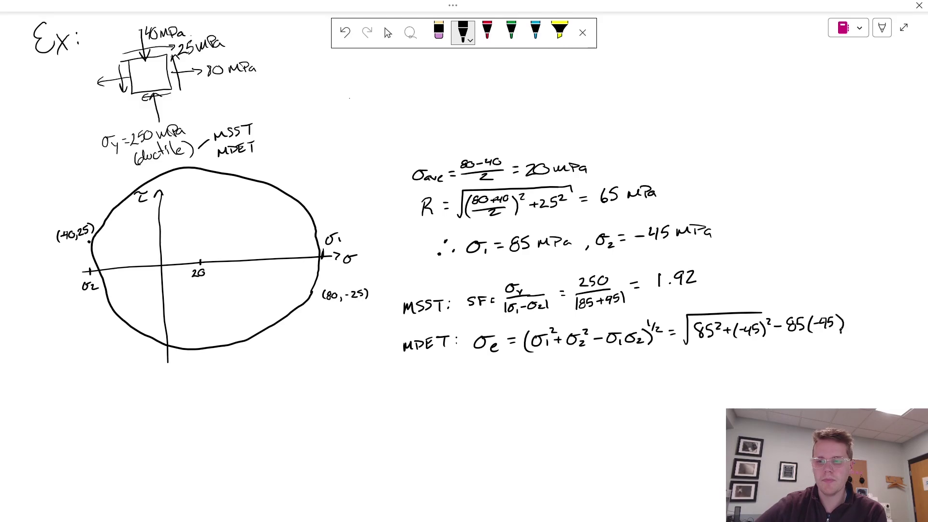
pyautogui.moveTo(764, 312); pyautogui.dragTo(848, 316)
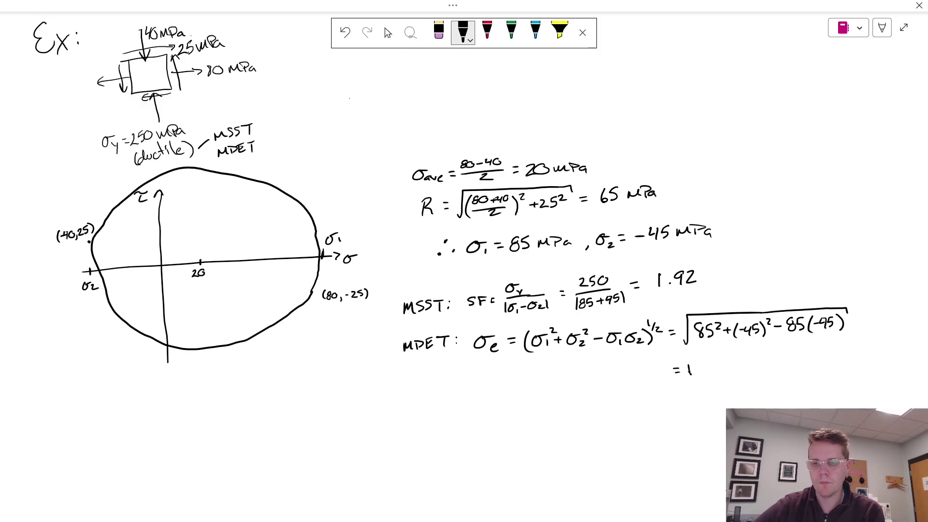
# - Write the equivalent stress result 114.3 MPa
pyautogui.moveTo(695, 364)
pyautogui.mouseDown()
pyautogui.moveTo(697, 374)
pyautogui.moveTo(740, 364)
pyautogui.moveTo(747, 372)
pyautogui.mouseUp()
pyautogui.click(714, 373)
pyautogui.moveTo(749, 363)
pyautogui.mouseDown()
pyautogui.moveTo(748, 373)
pyautogui.moveTo(768, 372)
pyautogui.mouseUp()
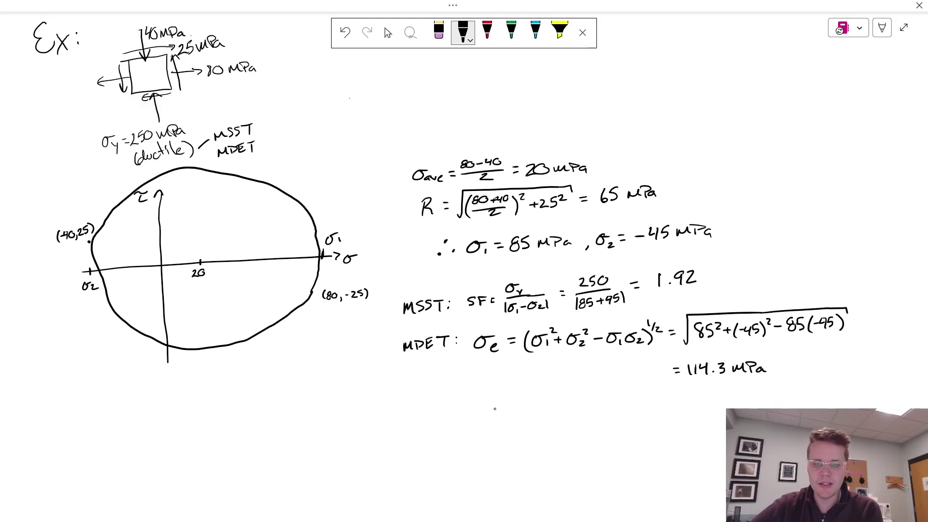
# - Begin the MDET safety factor line 'SF = σy/σe ='
pyautogui.moveTo(495, 402)
pyautogui.mouseDown()
pyautogui.moveTo(488, 413)
pyautogui.moveTo(507, 400)
pyautogui.mouseUp()
pyautogui.moveTo(501, 406); pyautogui.dragTo(518, 402)
pyautogui.moveTo(511, 408)
pyautogui.mouseDown()
pyautogui.moveTo(534, 391)
pyautogui.moveTo(540, 415)
pyautogui.mouseUp()
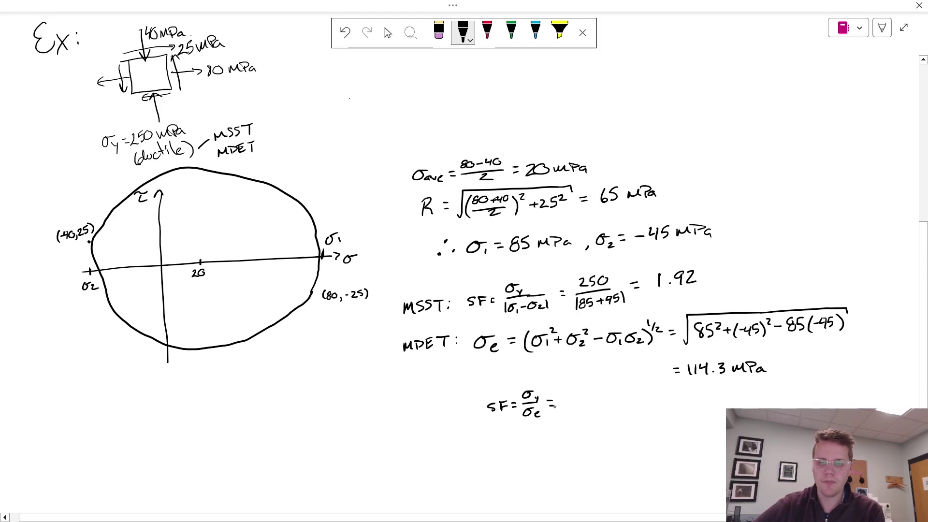
# - Write 250/119.3 = 2.187 for the MDET safety factor, double-underline it, and draw an arrow
pyautogui.moveTo(568, 397)
pyautogui.mouseDown()
pyautogui.moveTo(585, 390)
pyautogui.moveTo(588, 399)
pyautogui.moveTo(564, 416)
pyautogui.mouseUp()
pyautogui.moveTo(569, 407); pyautogui.dragTo(570, 415)
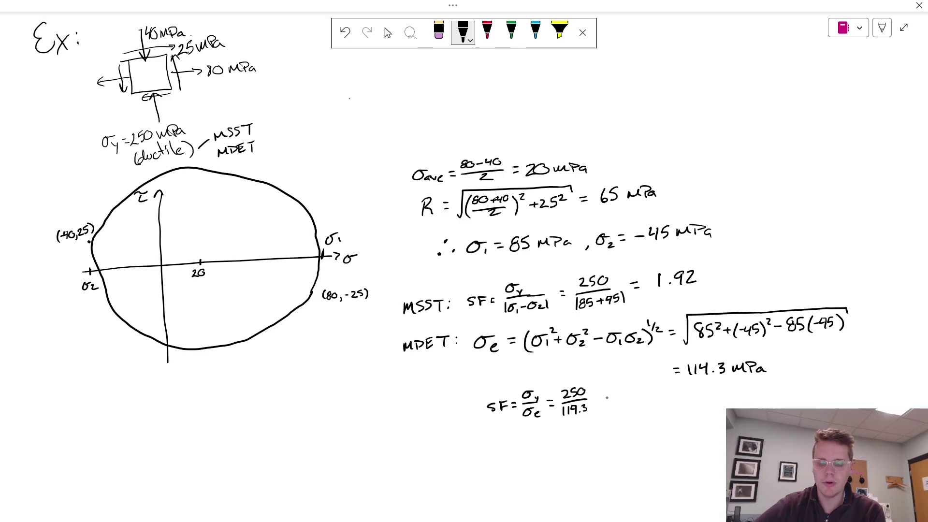
pyautogui.moveTo(599, 395); pyautogui.dragTo(605, 394)
pyautogui.moveTo(600, 401); pyautogui.dragTo(652, 402)
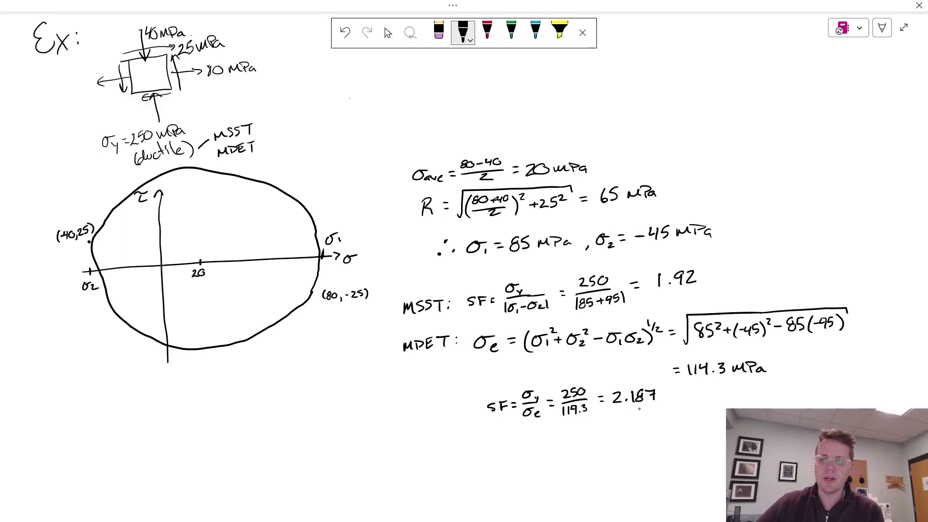
pyautogui.moveTo(614, 414)
pyautogui.mouseDown()
pyautogui.moveTo(653, 413)
pyautogui.moveTo(644, 422)
pyautogui.mouseUp()
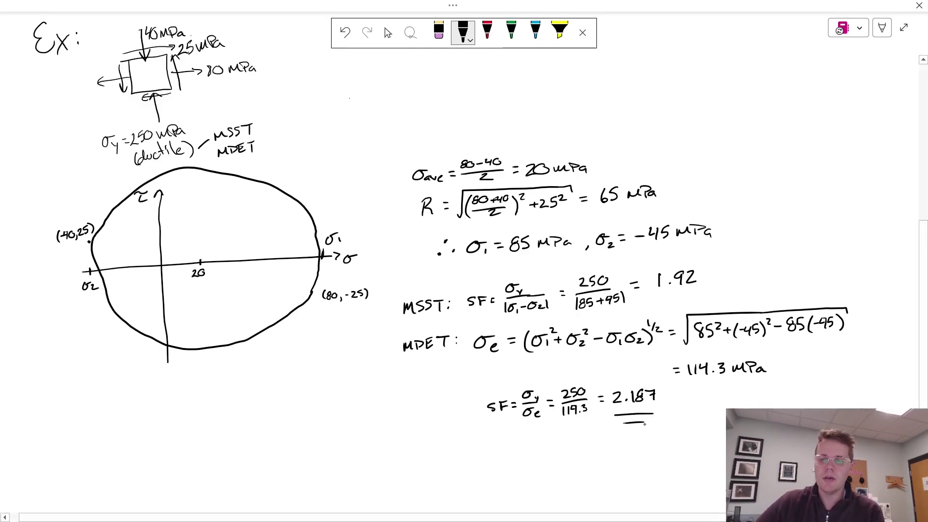
pyautogui.moveTo(703, 402)
pyautogui.mouseDown()
pyautogui.moveTo(680, 411)
pyautogui.moveTo(715, 398)
pyautogui.moveTo(730, 406)
pyautogui.moveTo(802, 404)
pyautogui.mouseUp()
# - Finish the 'more accurate' note, then add an arrow labelling 1.92 'more conservative'
pyautogui.moveTo(793, 393); pyautogui.dragTo(806, 391)
pyautogui.moveTo(804, 400); pyautogui.dragTo(812, 399)
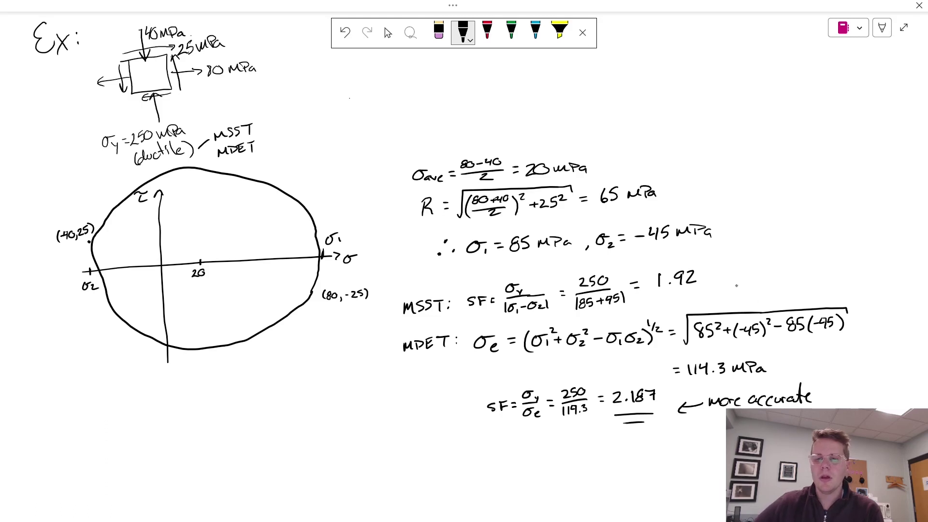
pyautogui.moveTo(727, 264); pyautogui.dragTo(710, 275)
pyautogui.moveTo(711, 268)
pyautogui.mouseDown()
pyautogui.moveTo(719, 275)
pyautogui.moveTo(768, 251)
pyautogui.moveTo(740, 272)
pyautogui.moveTo(762, 273)
pyautogui.moveTo(804, 262)
pyautogui.moveTo(815, 249)
pyautogui.moveTo(823, 264)
pyautogui.moveTo(845, 262)
pyautogui.mouseUp()
pyautogui.click(739, 269)
pyautogui.click(776, 264)
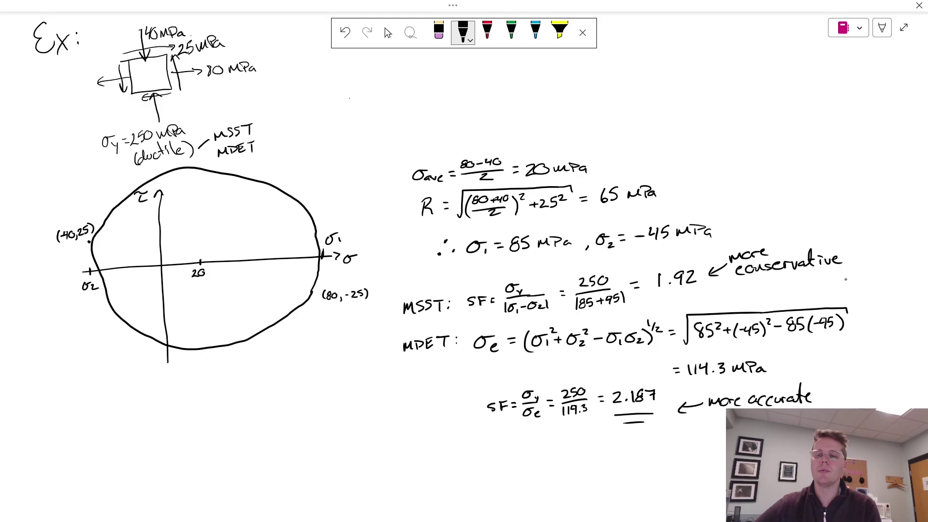